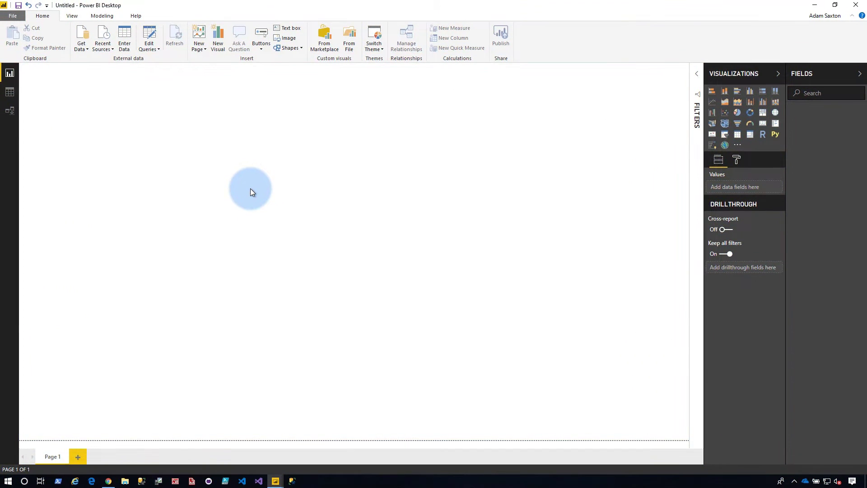
- Open the Get Data list of common data sources for the empty untitled report
left_click(76, 45)
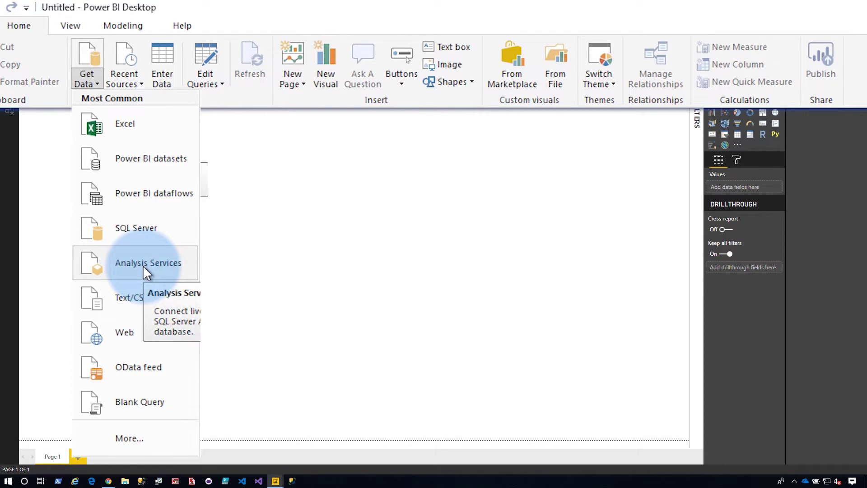
left_click(140, 438)
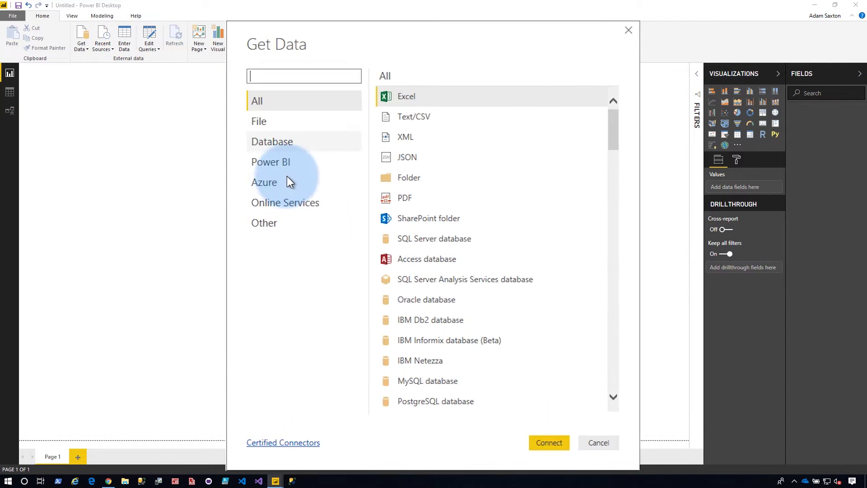
type("azure")
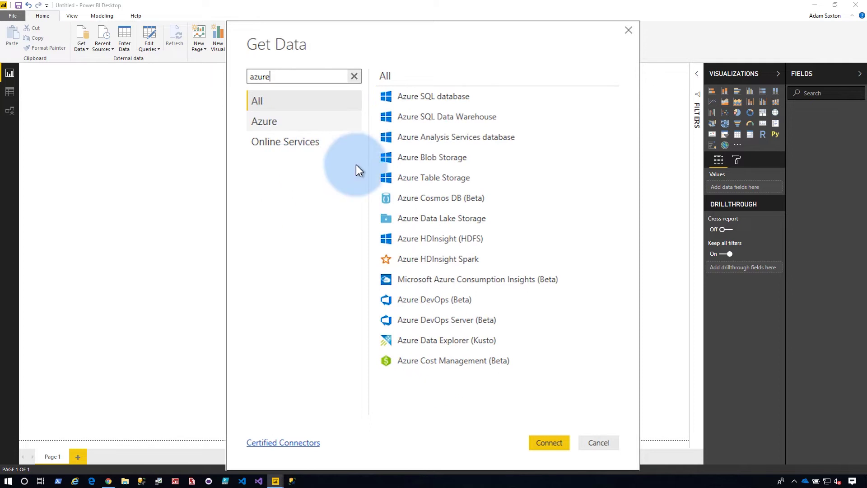
left_click(482, 136)
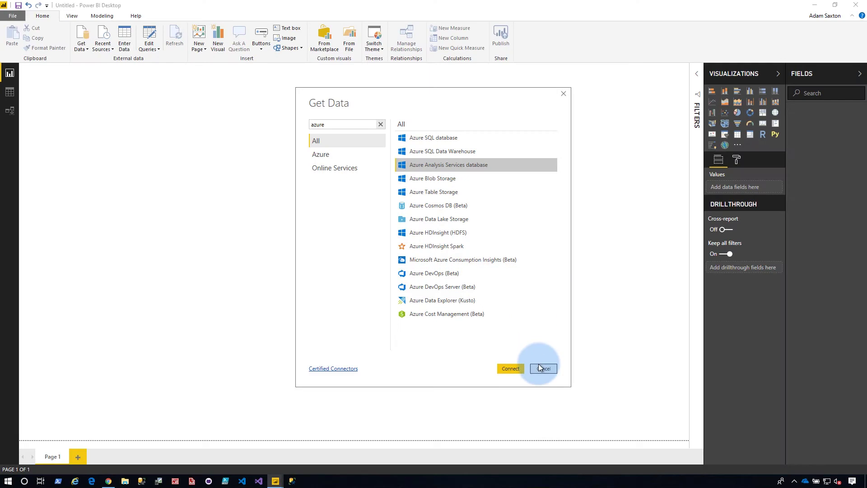
left_click(539, 364)
- Start a live Analysis Services connection to server guyinacubeas\tabular, correcting the misspelled server name
left_click(79, 45)
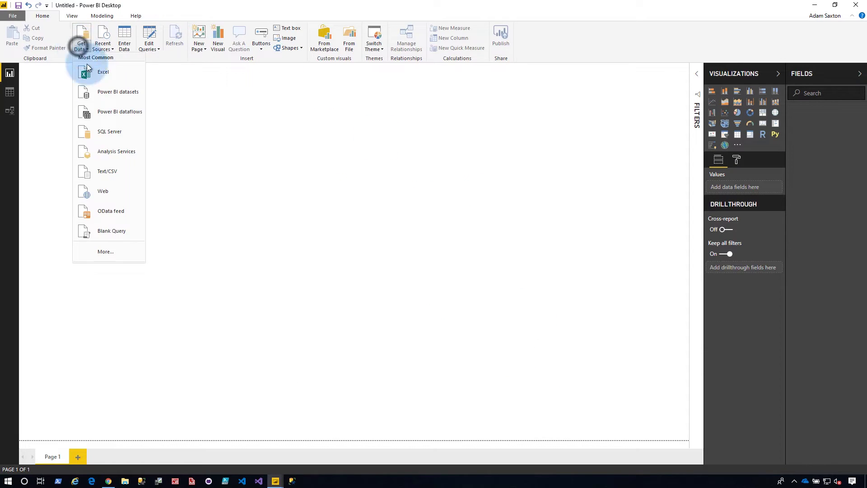
left_click(102, 150)
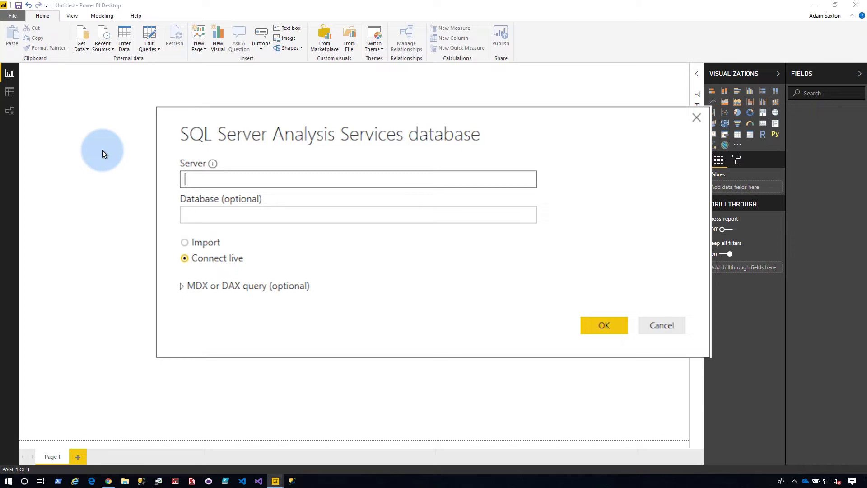
type("guyinacubea\\tabular")
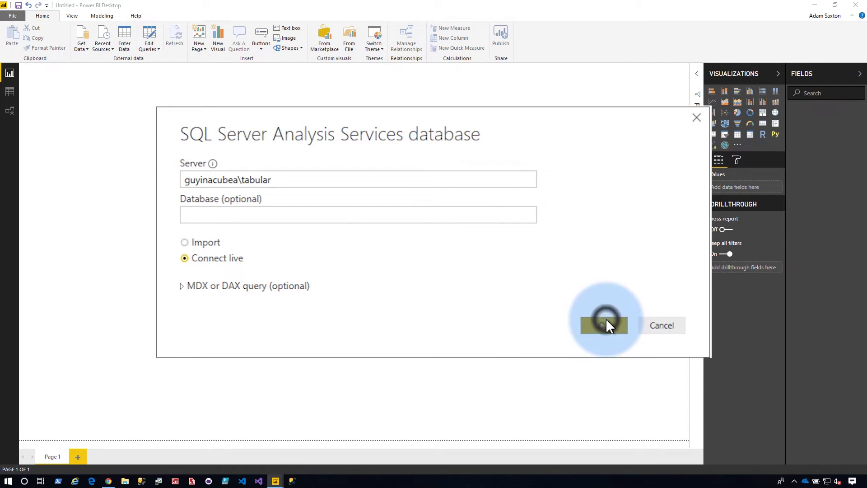
left_click(316, 214)
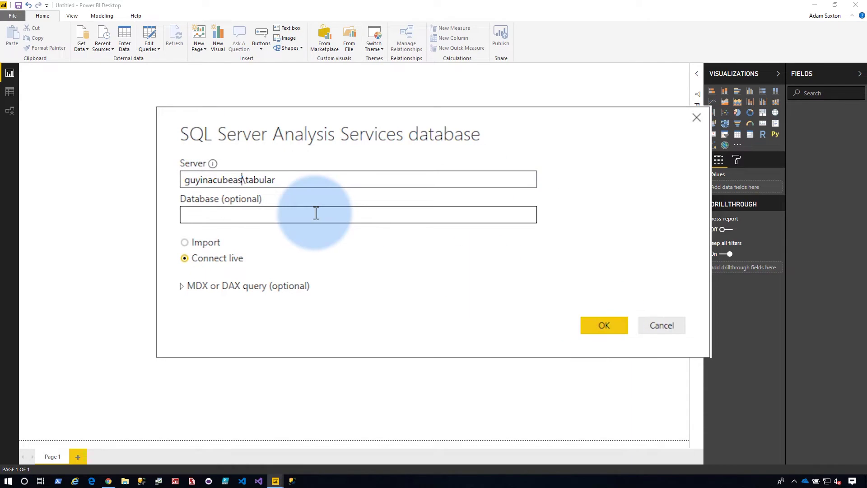
- Connect to the server and load the StarWars database's Model from the Navigator
left_click(614, 325)
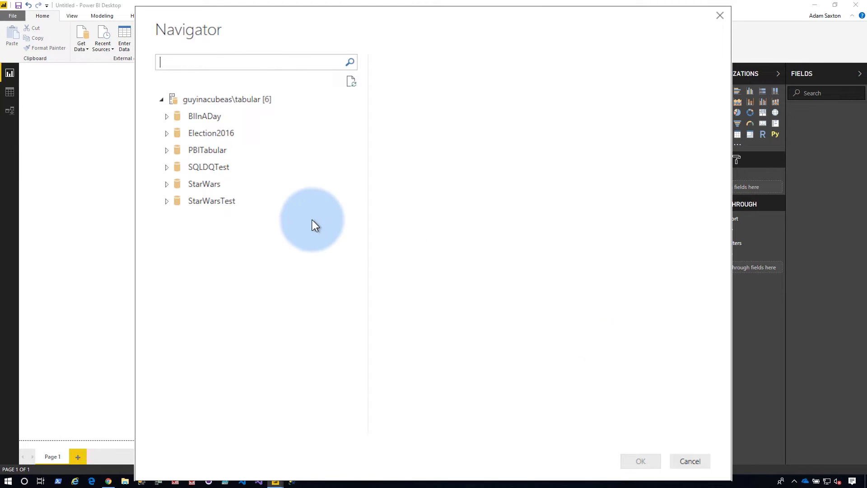
left_click(168, 183)
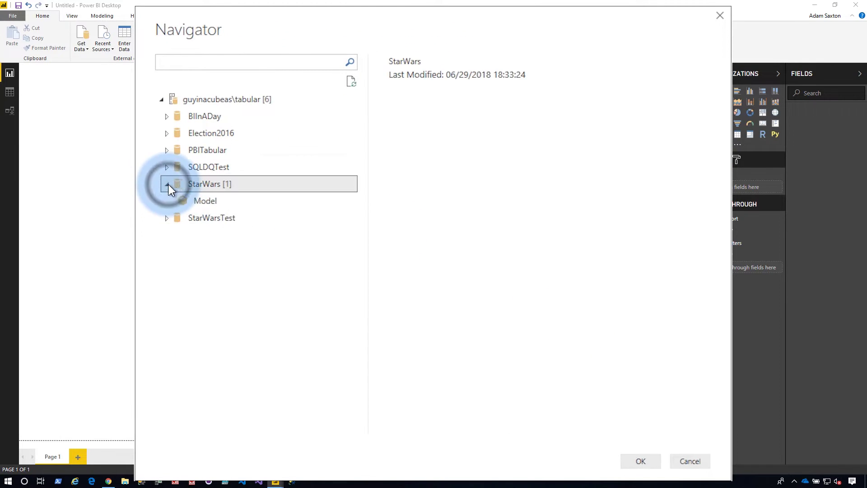
left_click(194, 205)
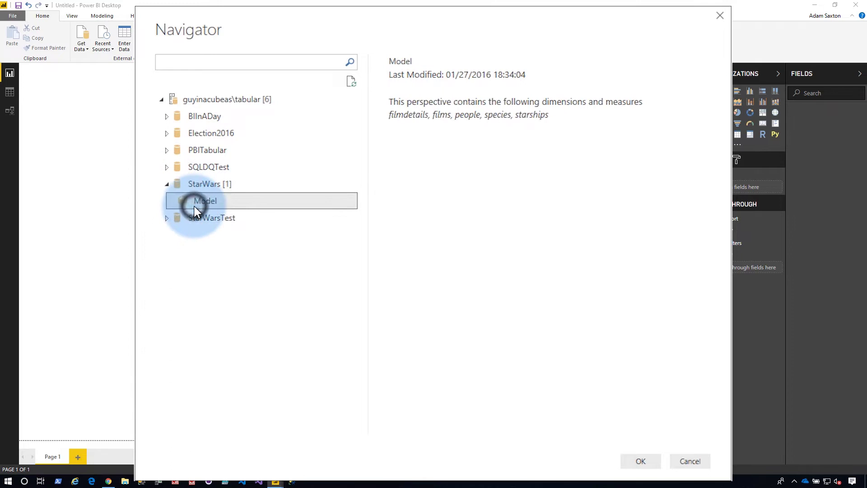
left_click(641, 461)
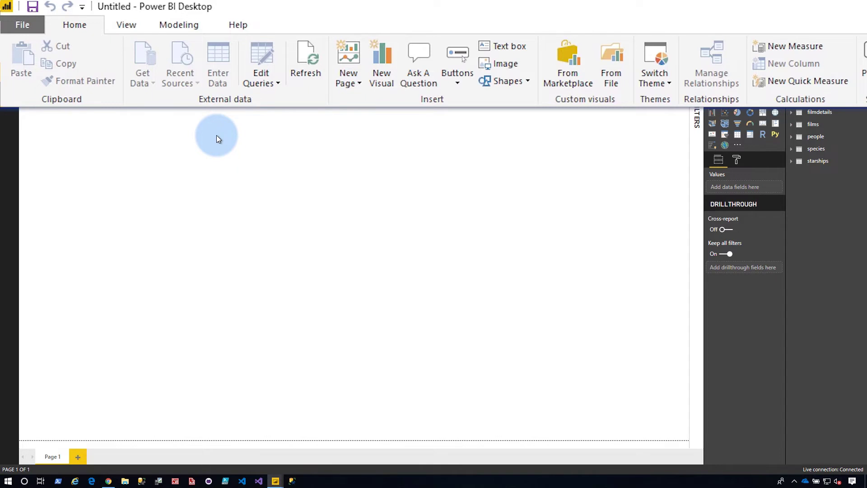
left_click(184, 22)
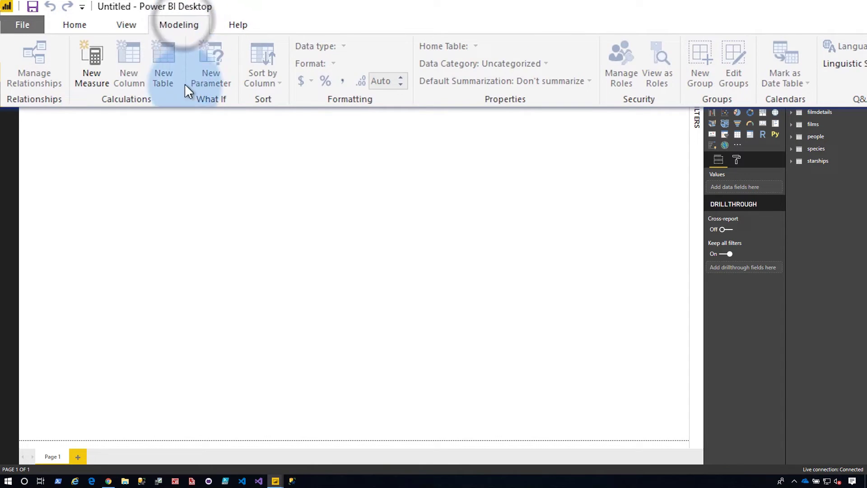
left_click(88, 86)
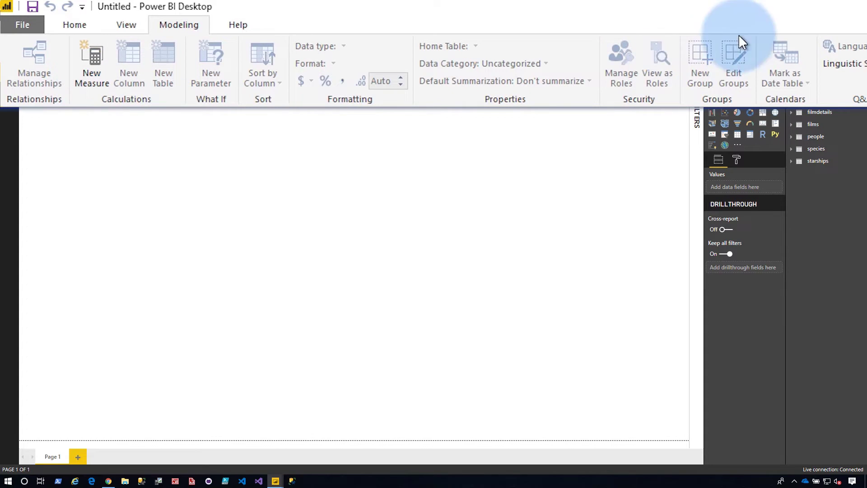
left_click(77, 25)
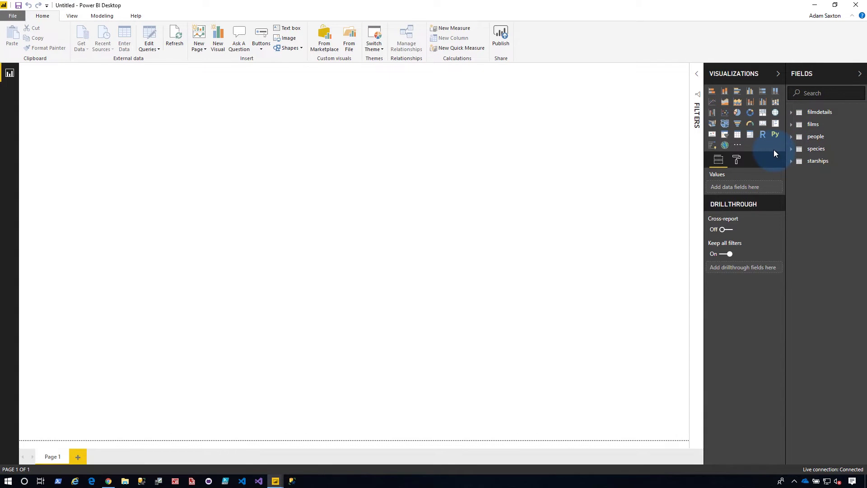
- Create a stacked column chart of Count of name by manufacturer from the starships table
left_click(793, 163)
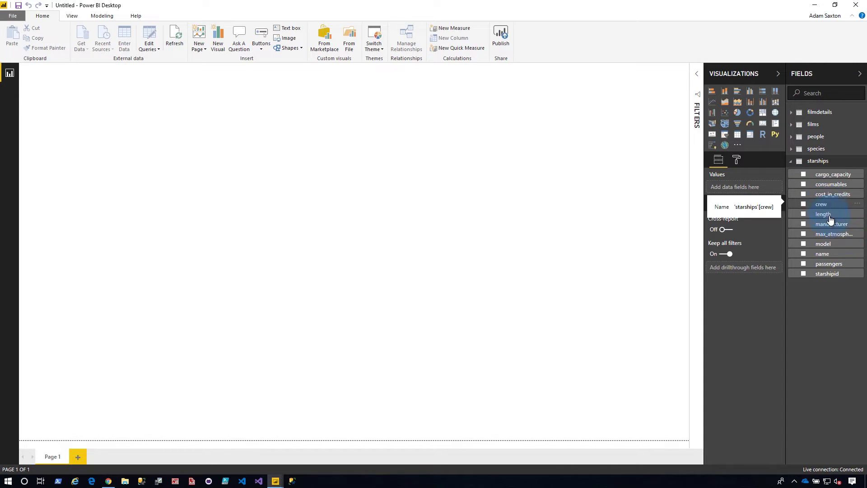
left_click_drag(838, 224, 451, 167)
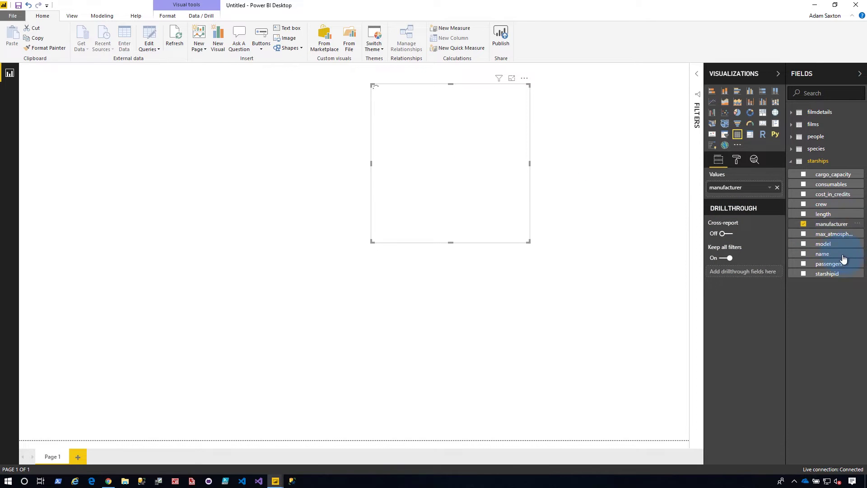
left_click_drag(842, 258, 505, 142)
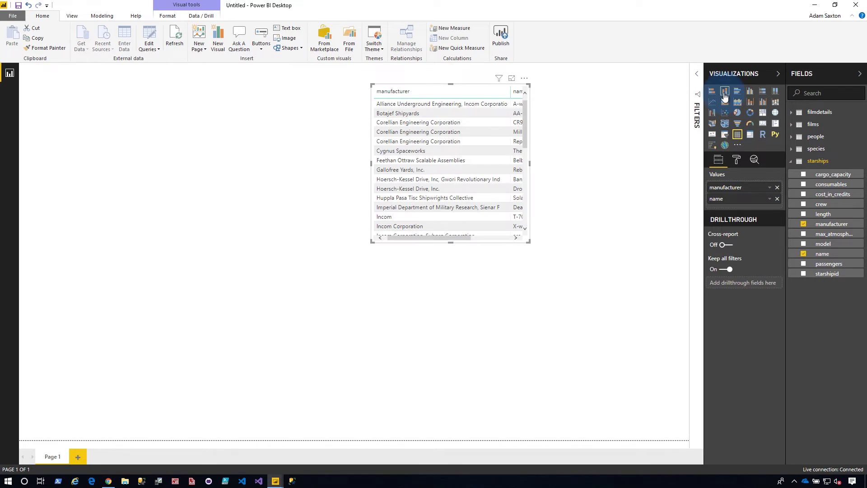
left_click(724, 95)
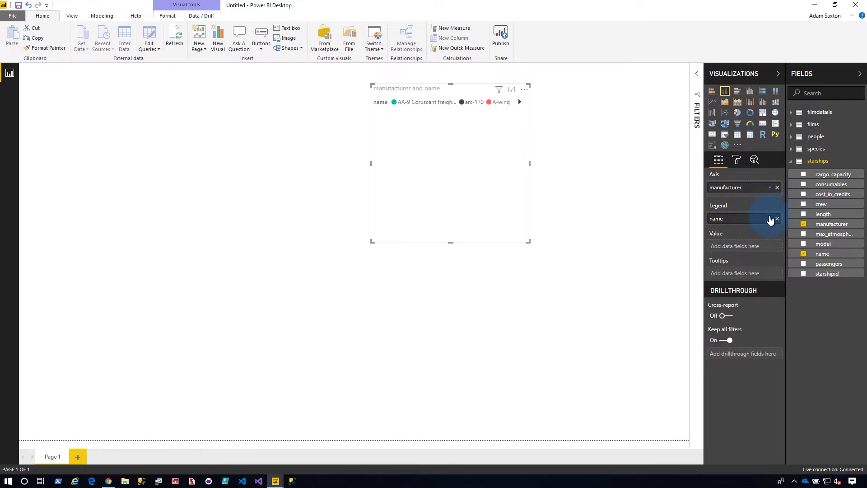
left_click_drag(770, 219, 758, 247)
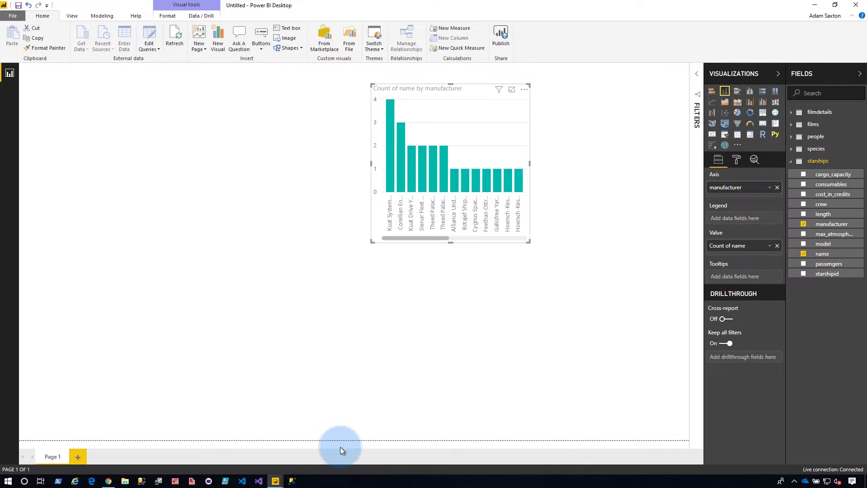
- Switch to the Star Wars Live report window with its slicer, donut and column charts
mouse_move(275, 483)
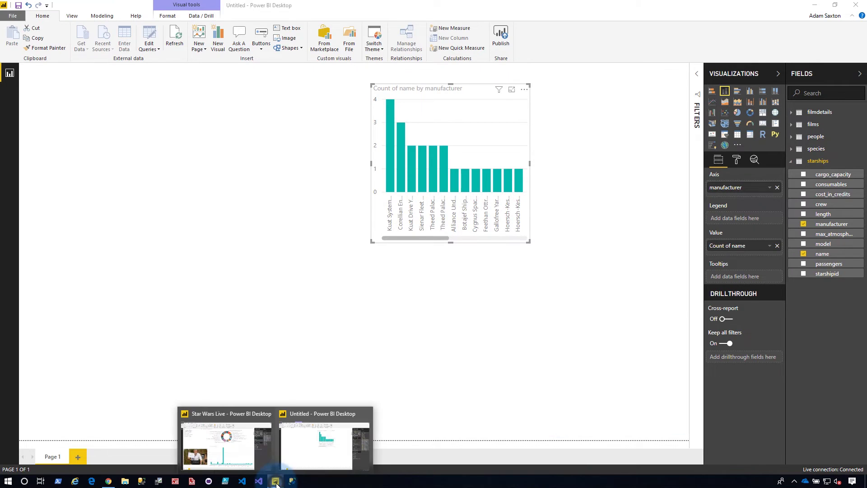
left_click(232, 449)
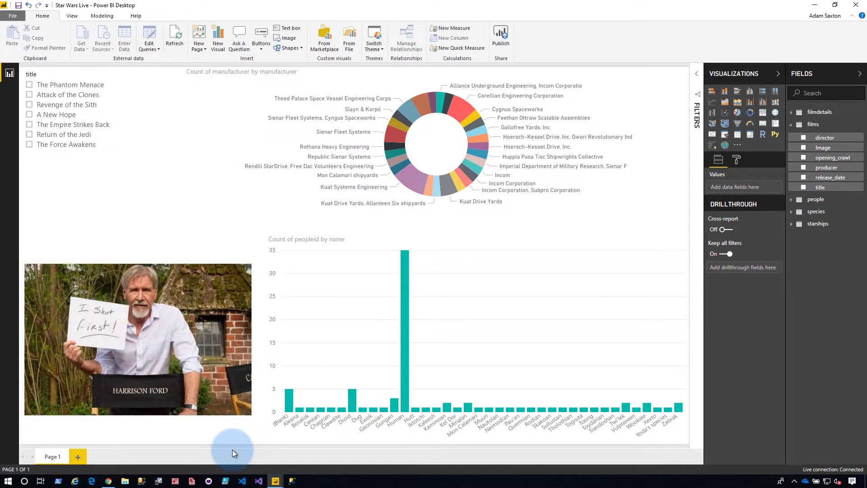
mouse_move(391, 402)
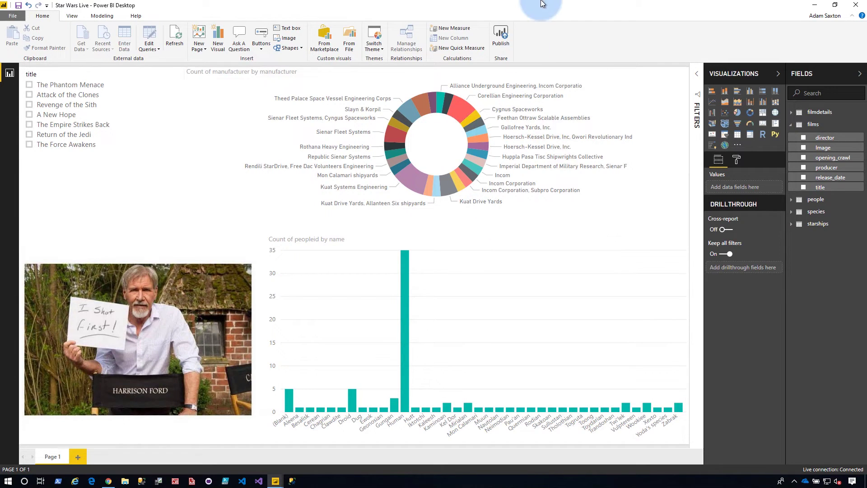
- Publish 'Star Wars Live.pbix' to the Star Wars workspace
left_click(501, 39)
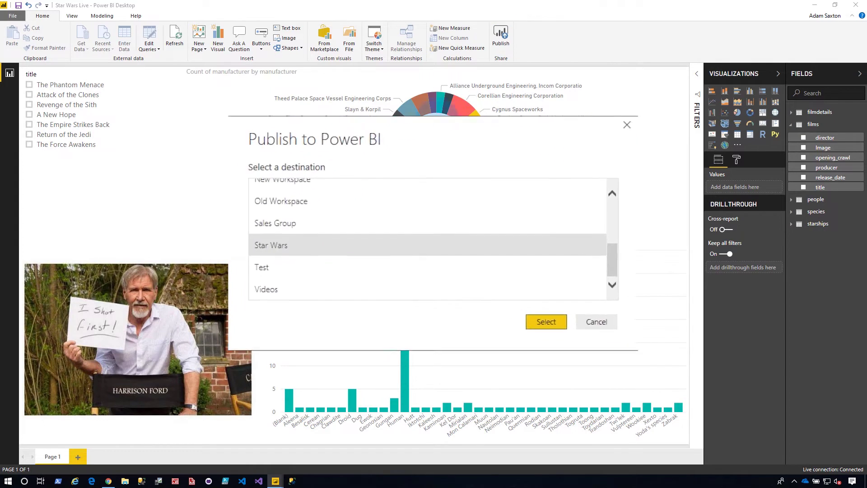
left_click(332, 246)
scroll(256, 248, "up", 5)
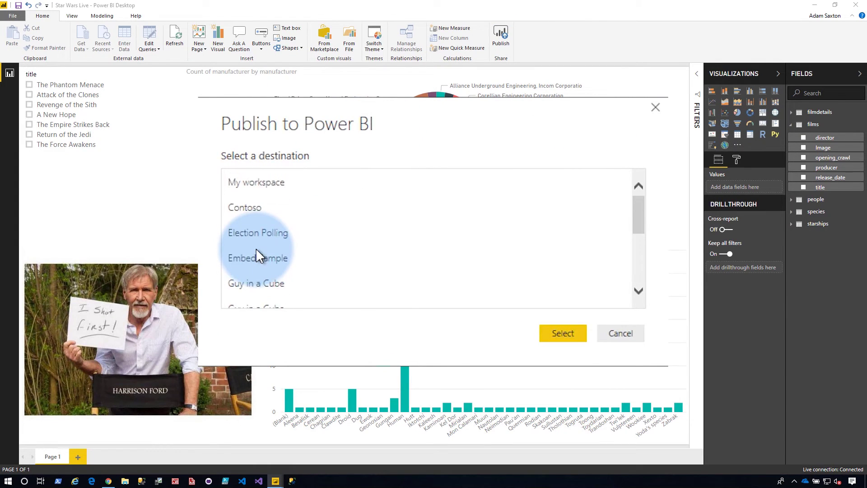
scroll(255, 248, "down", 5)
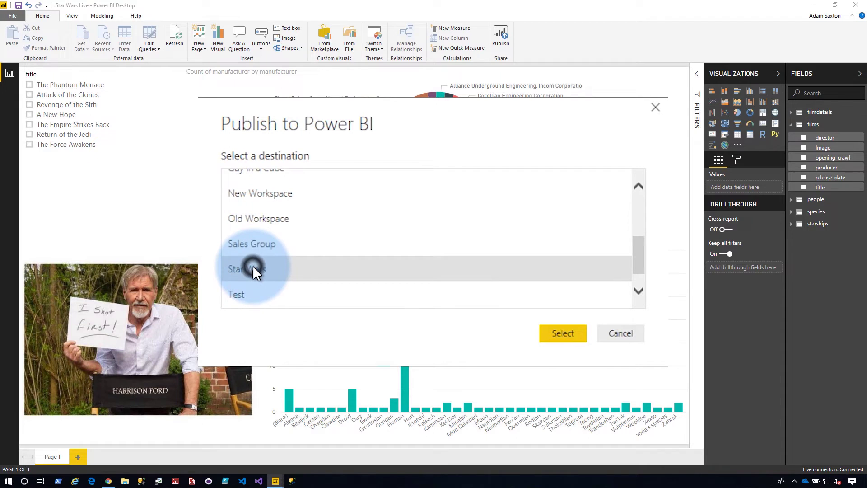
left_click(561, 334)
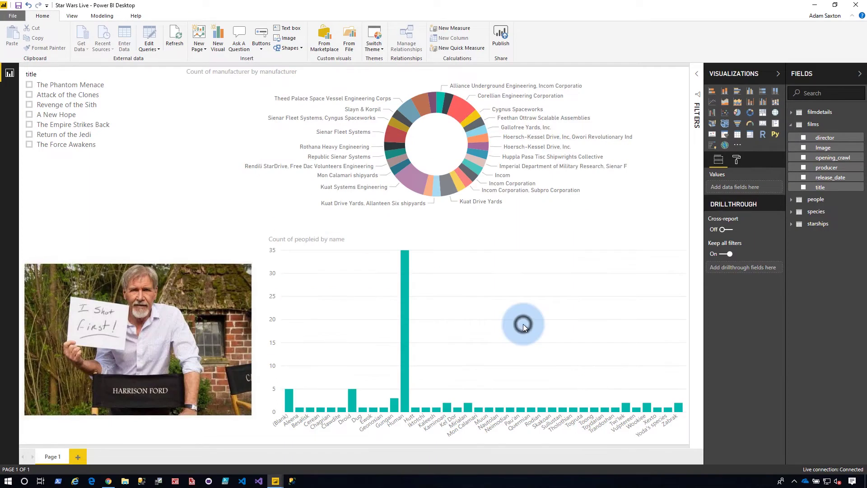
- Open Star Wars Live from the Star Wars workspace's Reports list and view the missing-gateway error details
mouse_move(107, 485)
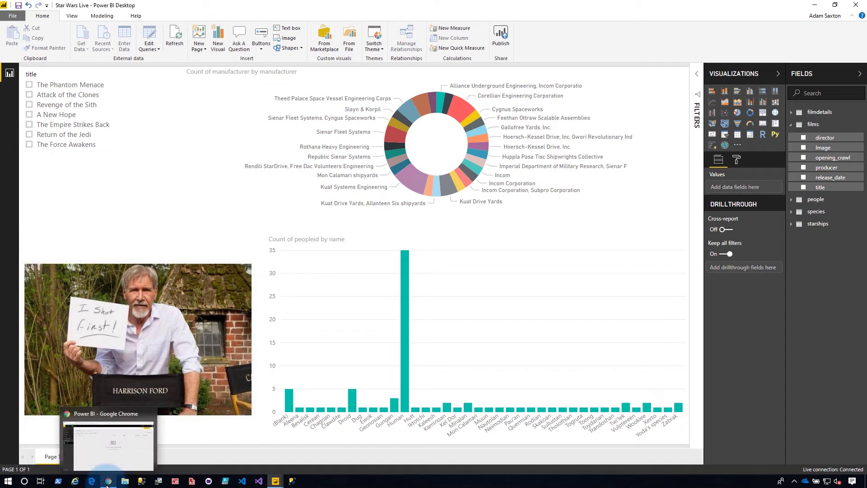
left_click(105, 485)
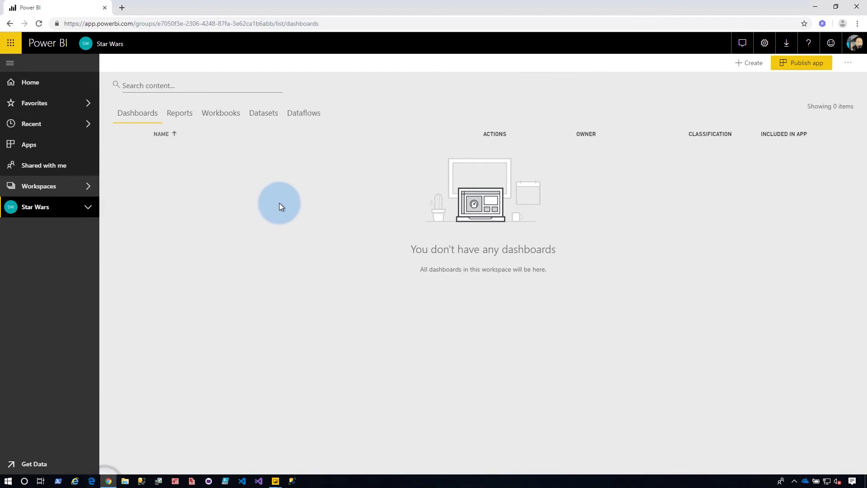
left_click(183, 111)
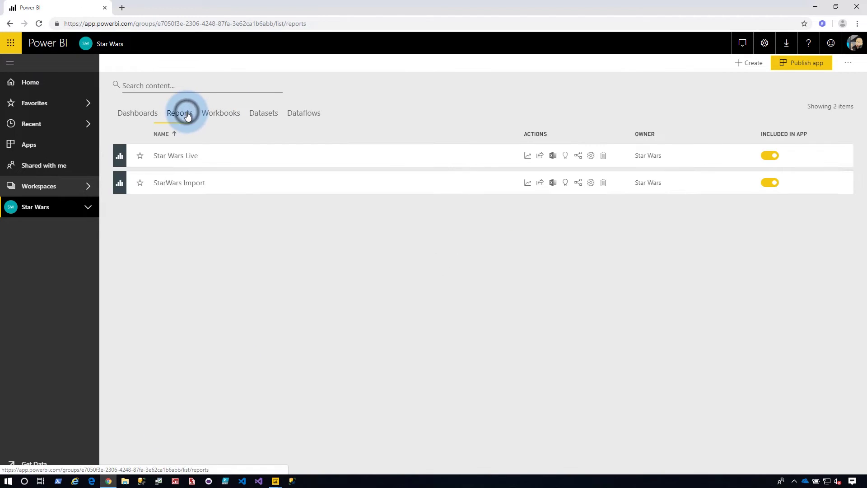
left_click(184, 160)
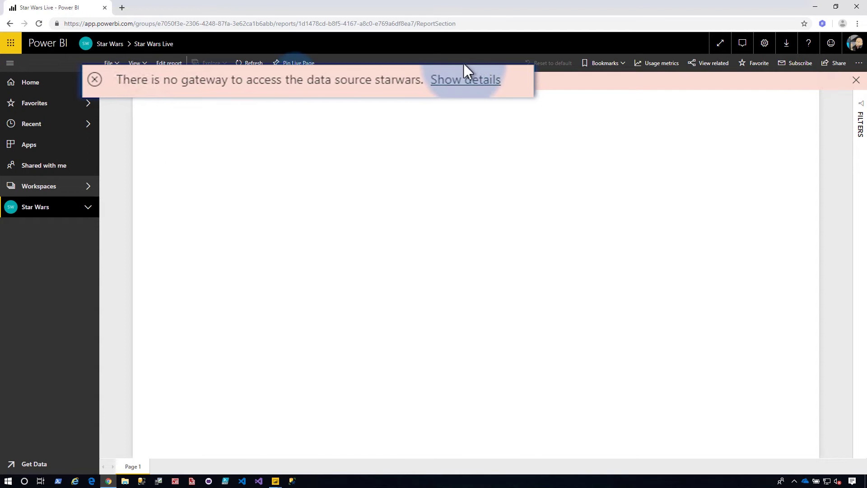
left_click(463, 81)
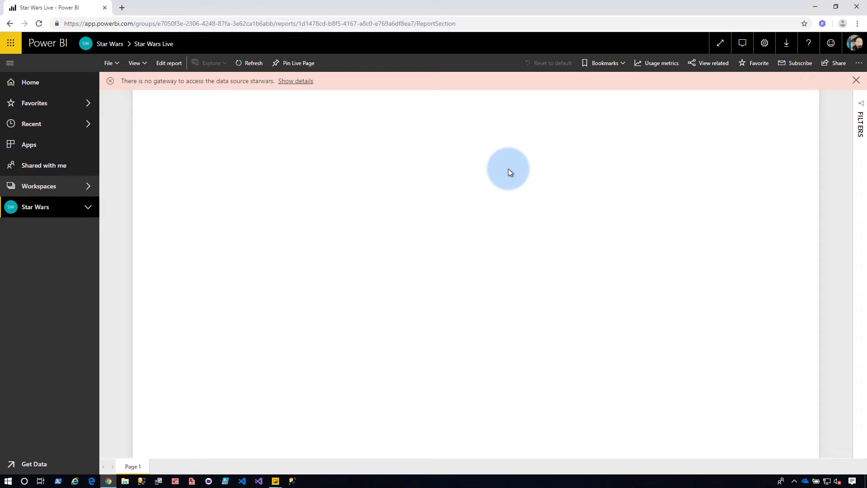
left_click(768, 45)
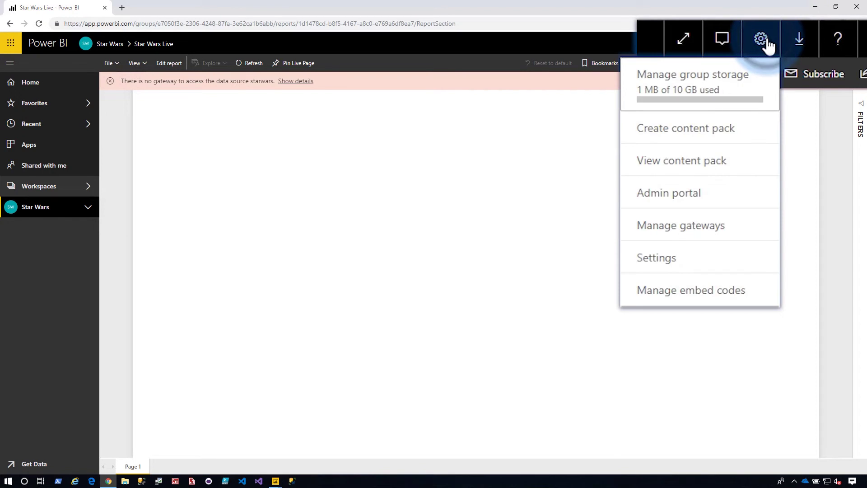
- Add a new Analysis Services data source to the Contoso Gateway
left_click(691, 226)
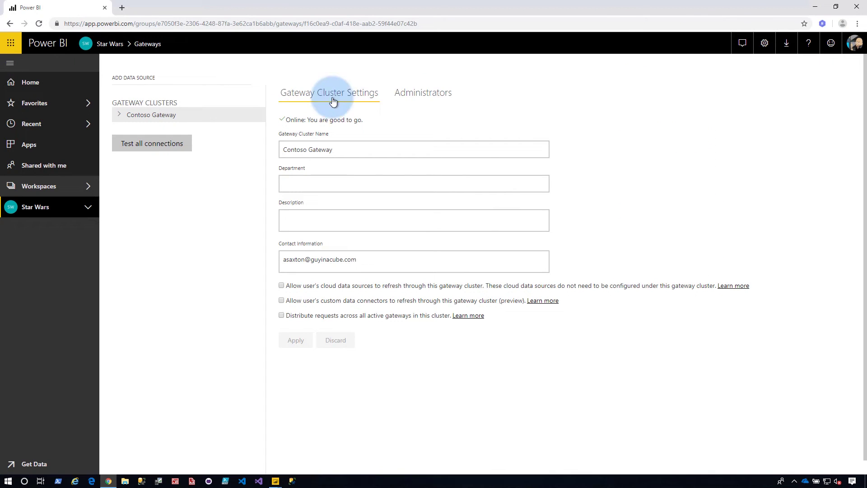
left_click(120, 114)
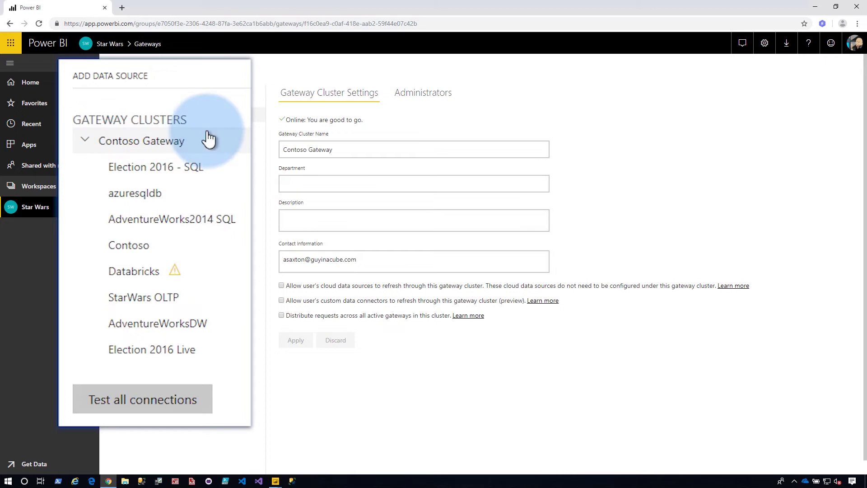
left_click(105, 81)
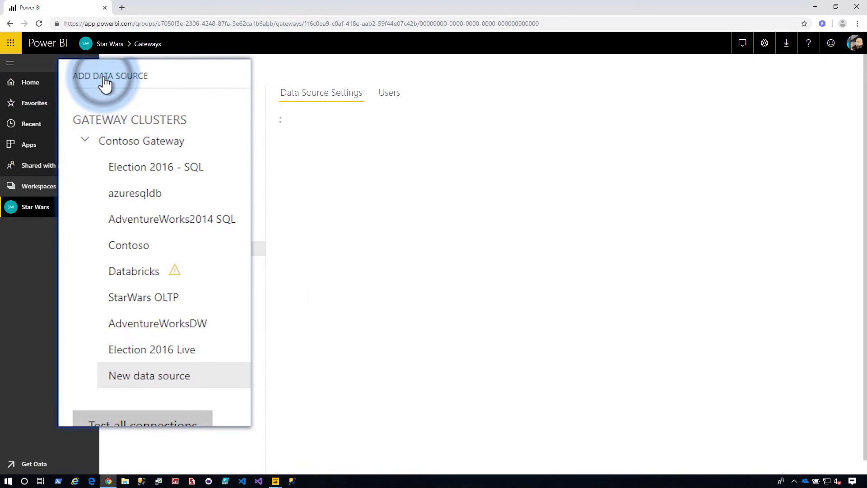
left_click(368, 168)
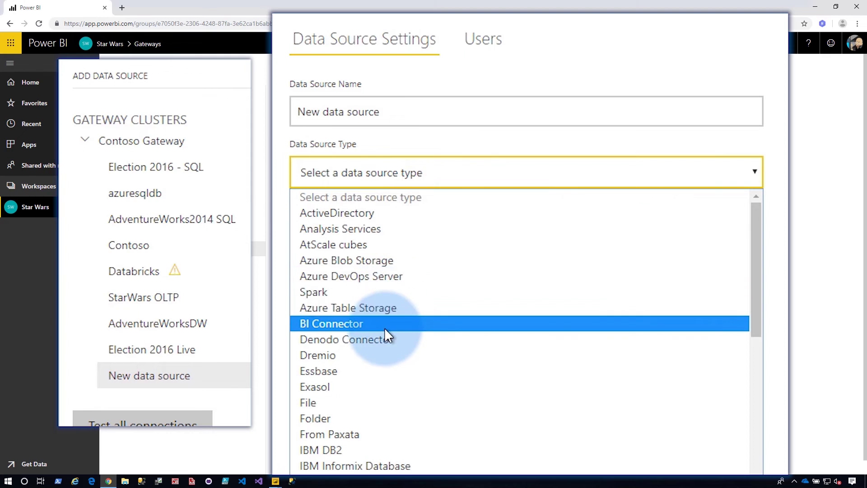
left_click(368, 228)
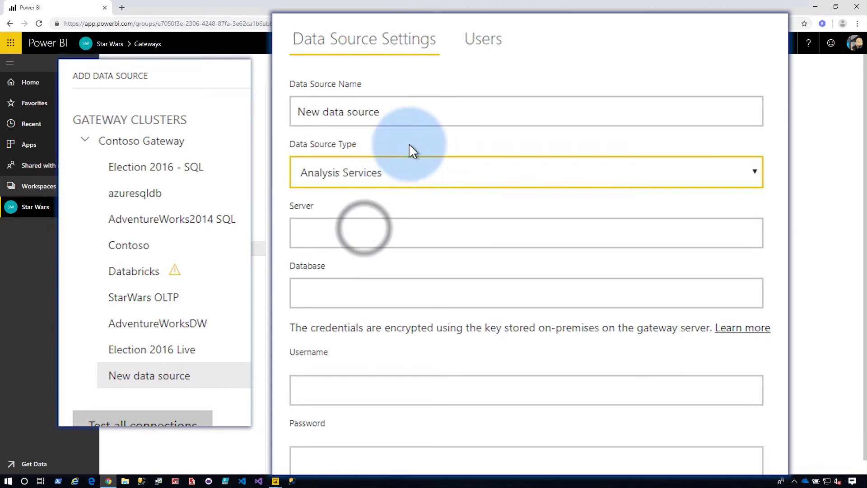
- Name it Star Wars Live with server guyinacubeas\tabular, database starwars and credentials, then add it
triple_click(421, 117)
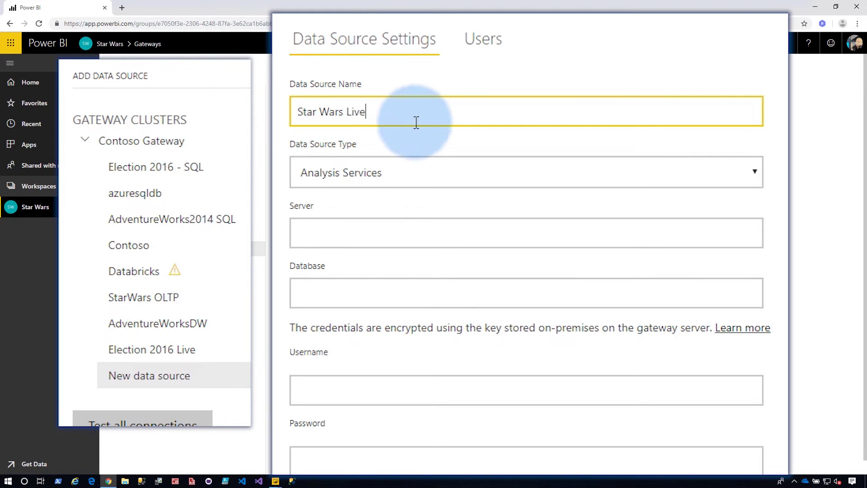
left_click(399, 229)
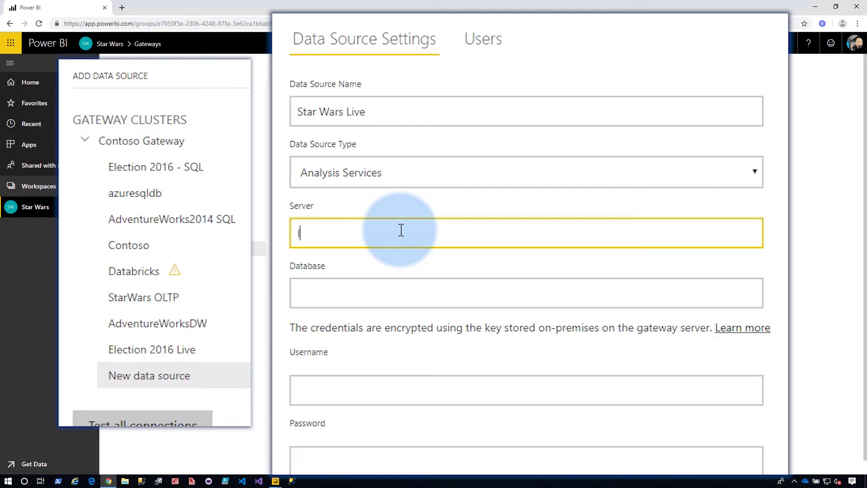
type("guyinacubeas\\tabular")
key("Tab")
type("star")
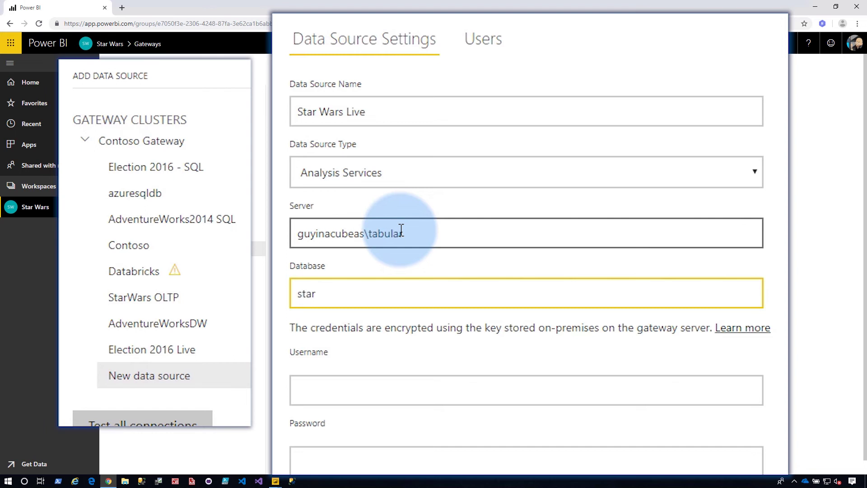
type("wars")
left_click(397, 391)
scroll(399, 379, "down", 1)
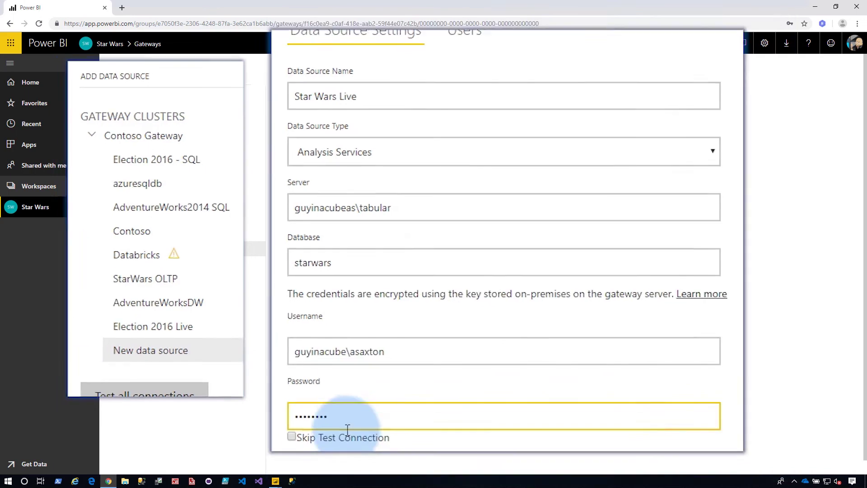
left_click(292, 389)
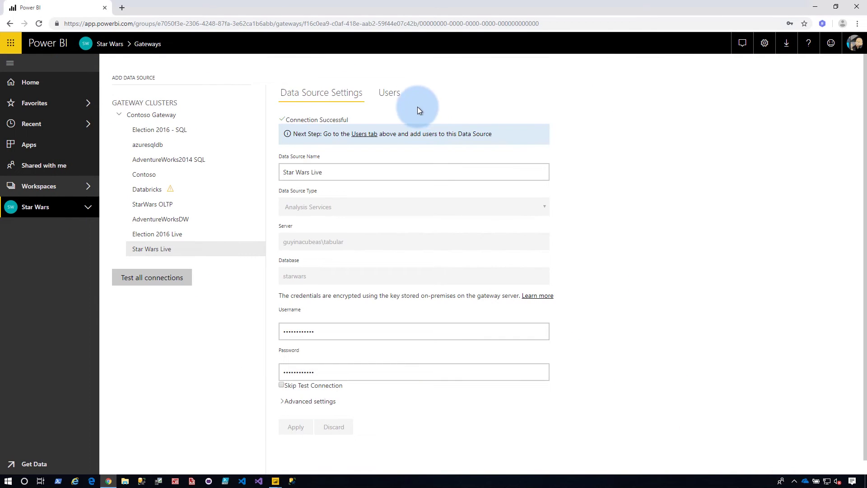
left_click(393, 93)
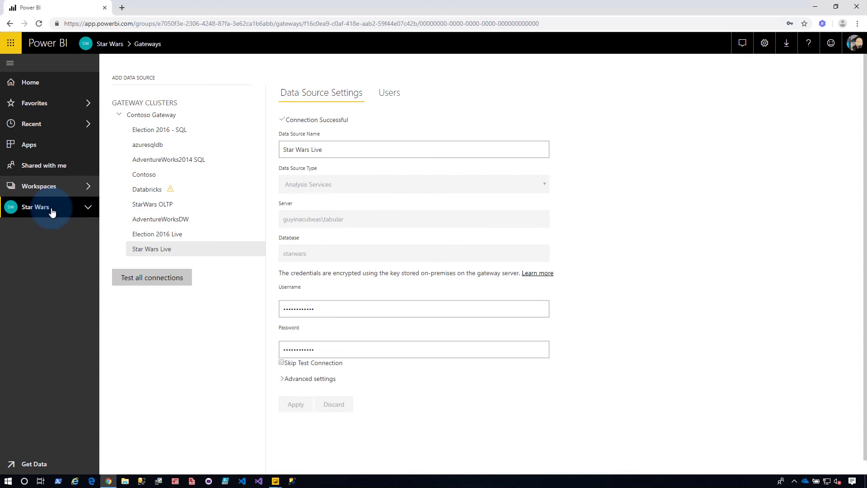
- Reopen Star Wars Live from the Star Wars workspace's Reports list
left_click(52, 211)
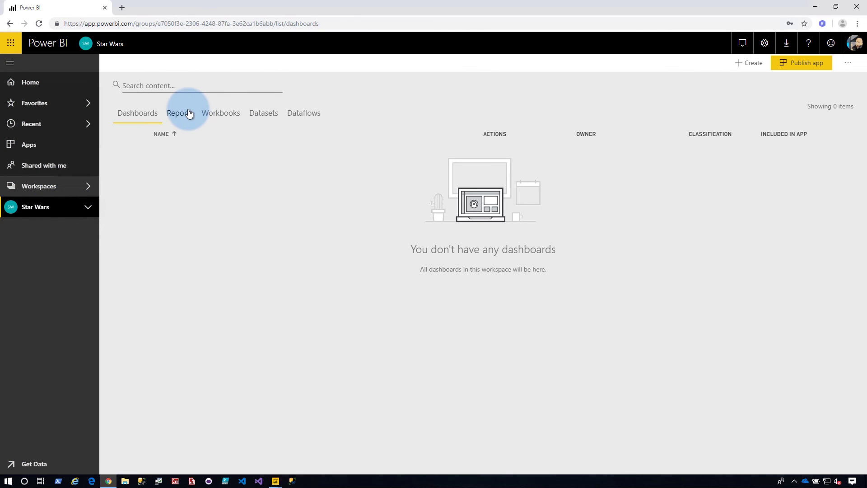
left_click(187, 111)
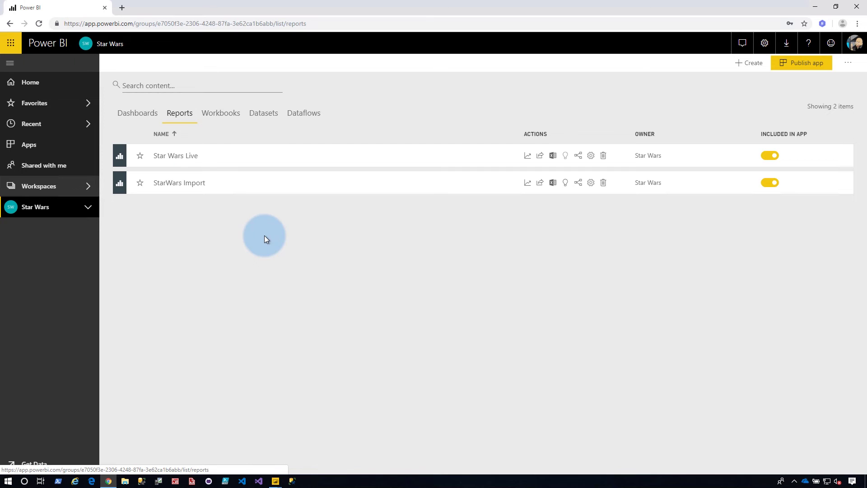
left_click(185, 156)
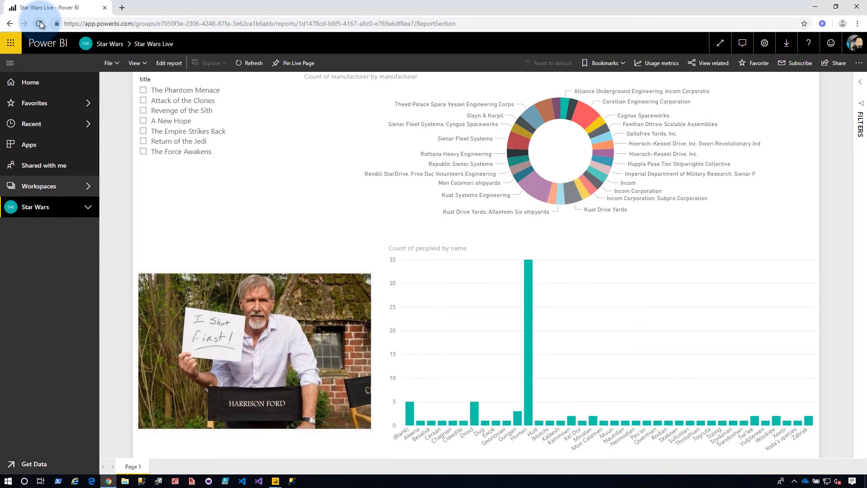
- Highlight the Kuat Systems Engineering donut slice and filter the title slicer to Return of the Jedi
left_click(535, 186)
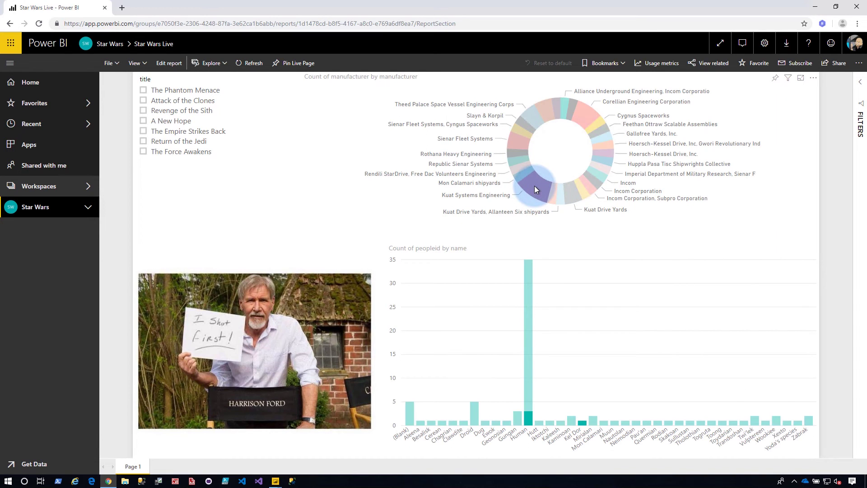
left_click(162, 146)
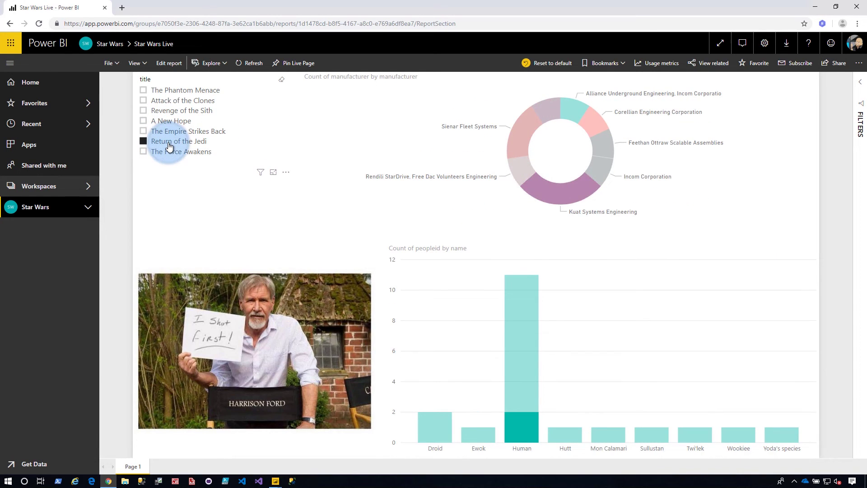